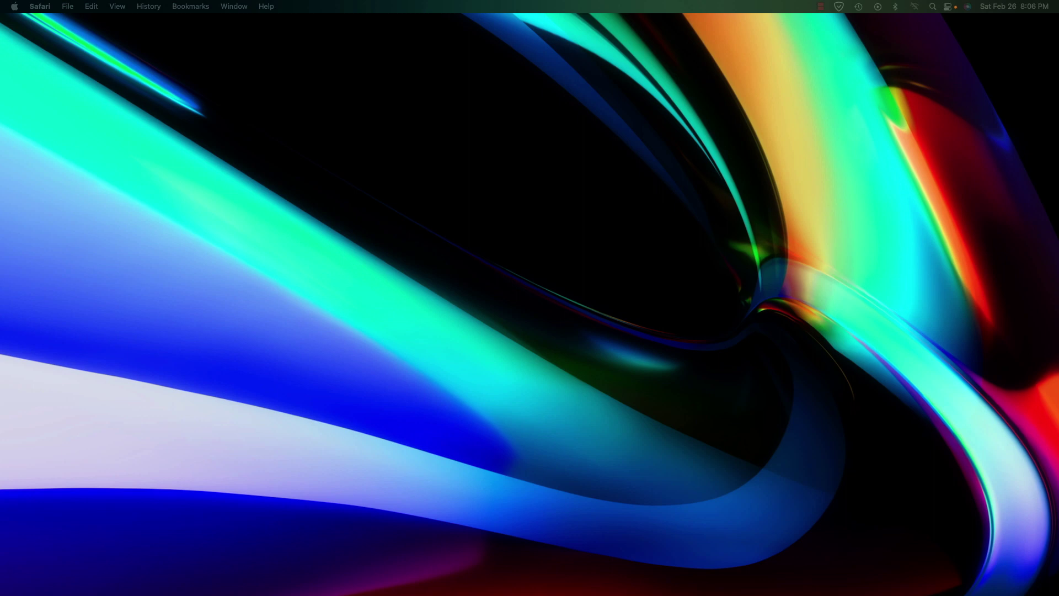
Switch to Safari, look at the hosting options on the Zoom profile page, and return to the Accordion Memories site.
key("F11")
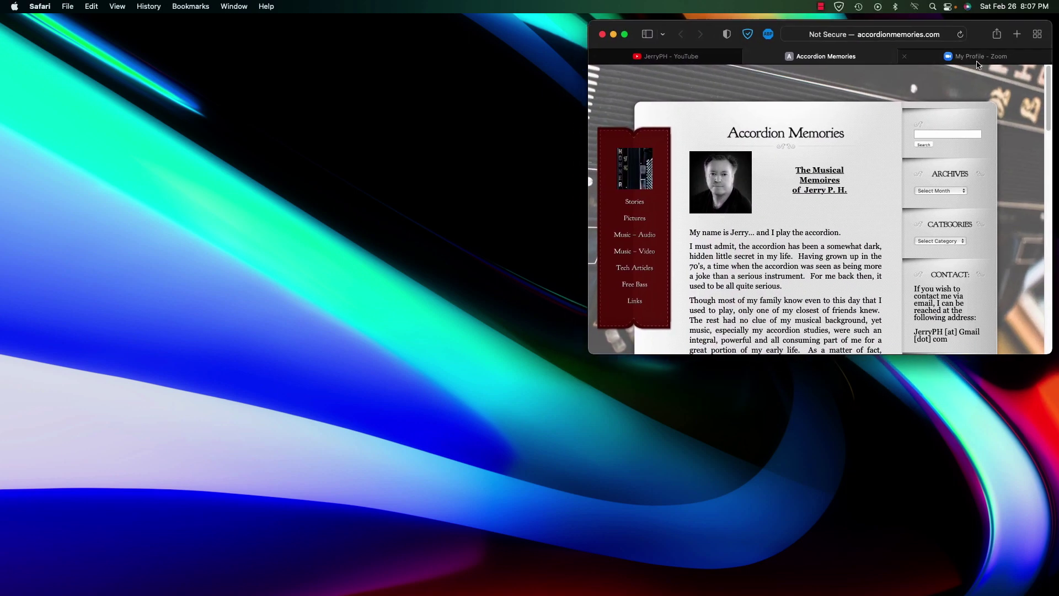
left_click(932, 61)
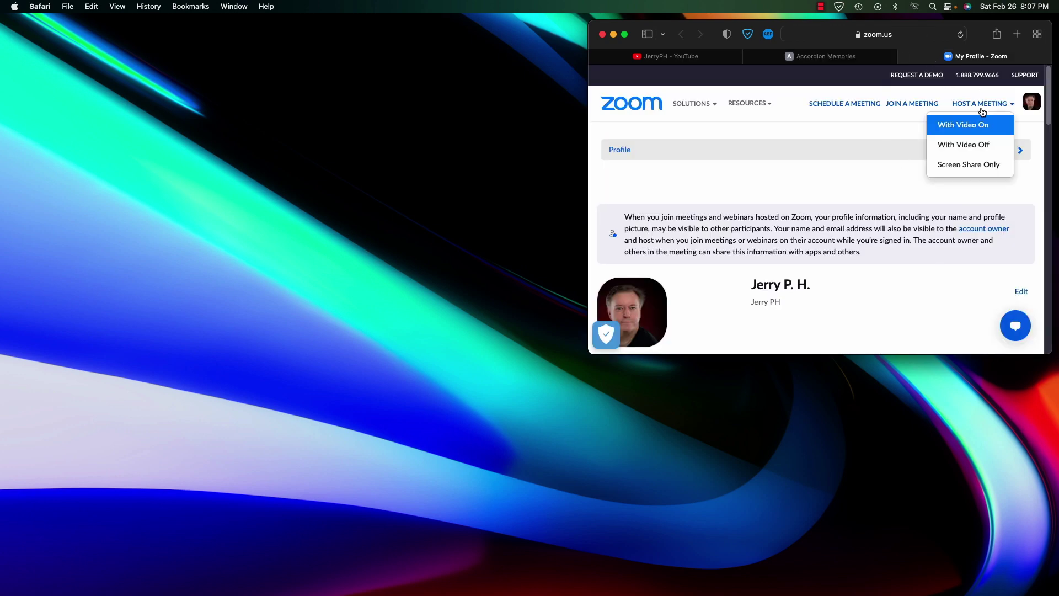
left_click(872, 59)
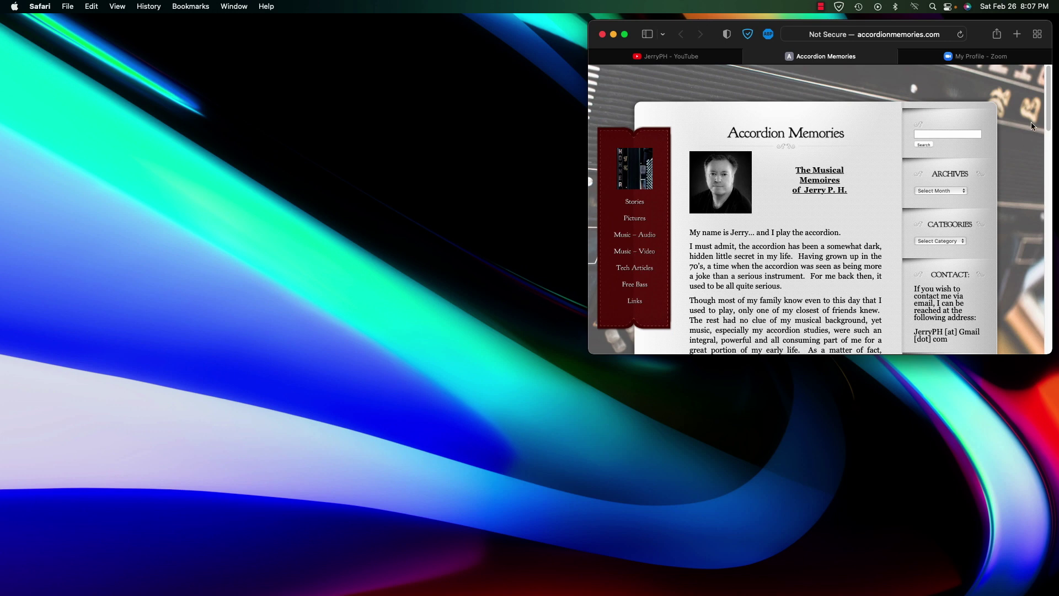
Check which sound output device is selected in the macOS sound settings.
left_click(948, 9)
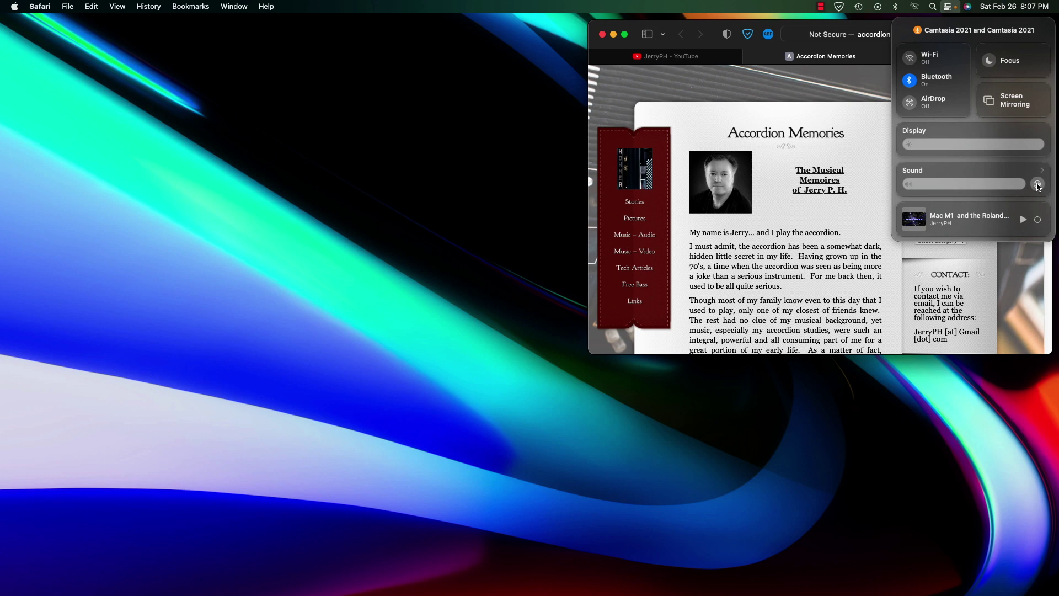
left_click(1037, 185)
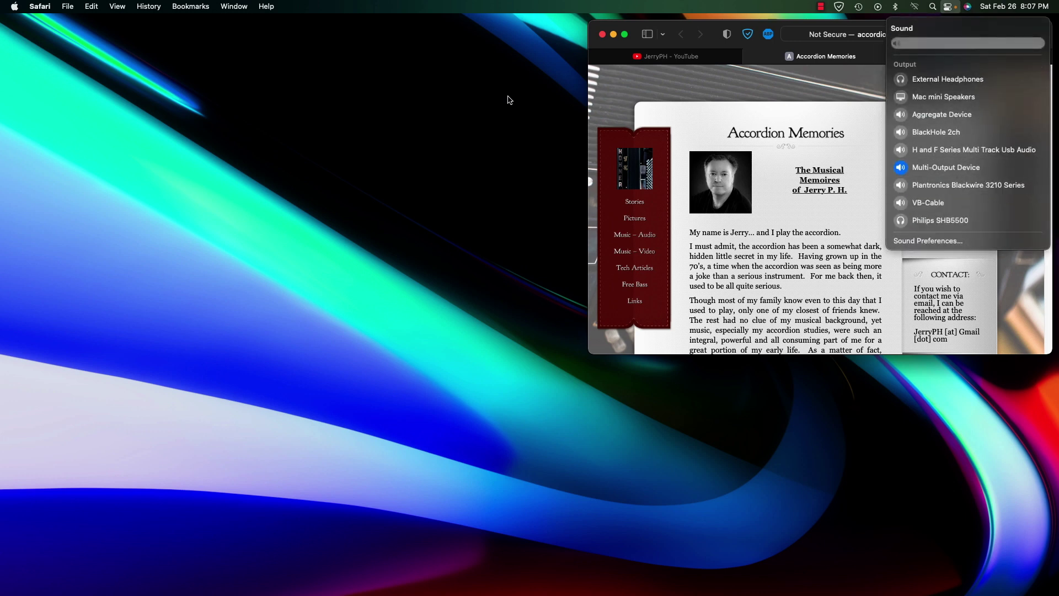
left_click(508, 99)
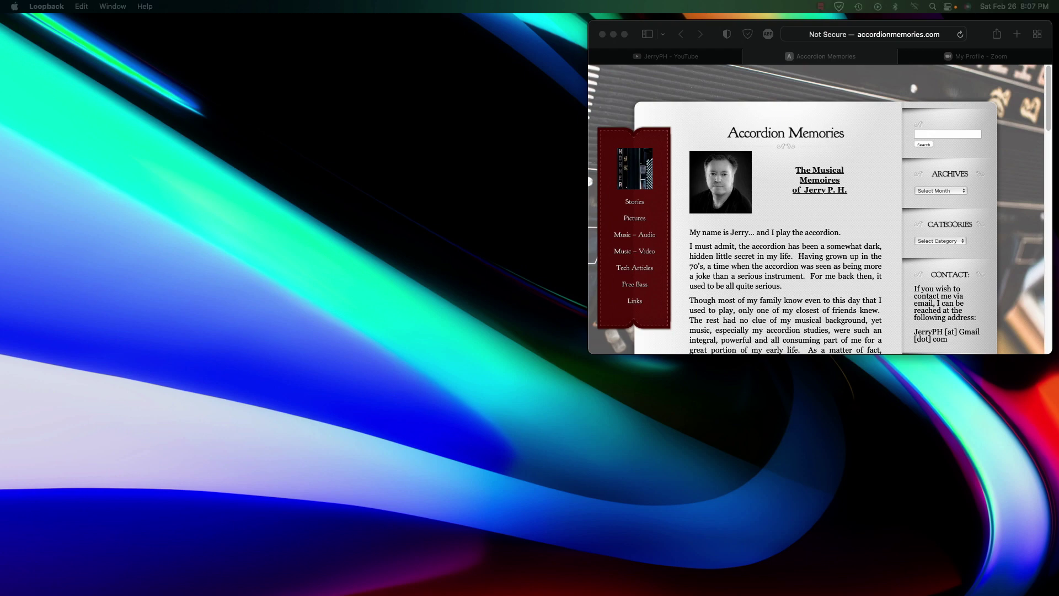
Arrange the Loopback window at the lower-left of the desktop and the Zoom window at the lower-right, beside OBS.
left_click_drag(1058, 278, 414, 303)
left_click_drag(477, 315, 416, 437)
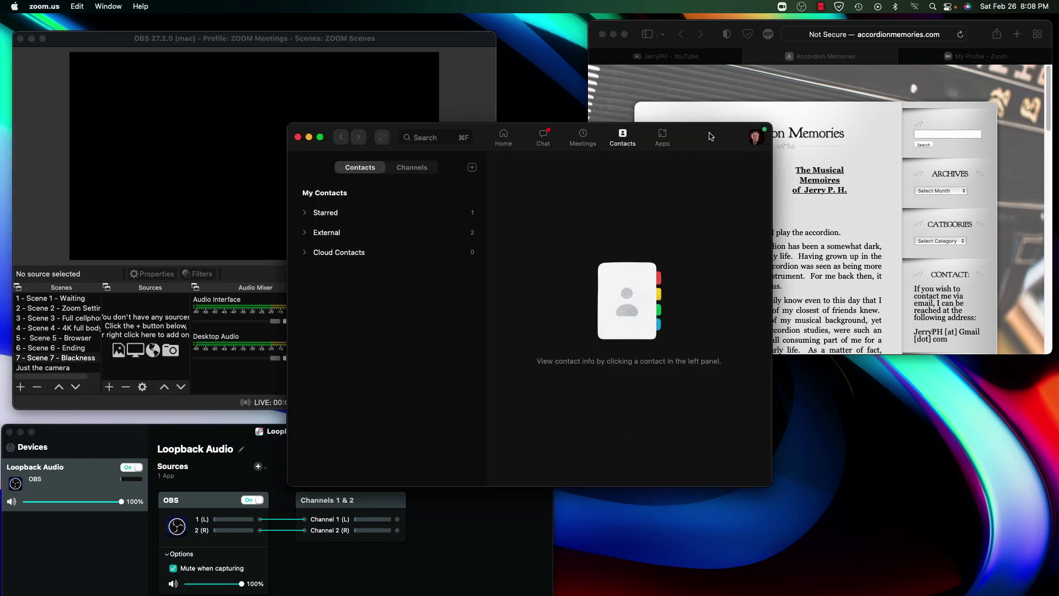
left_click_drag(839, 200, 964, 232)
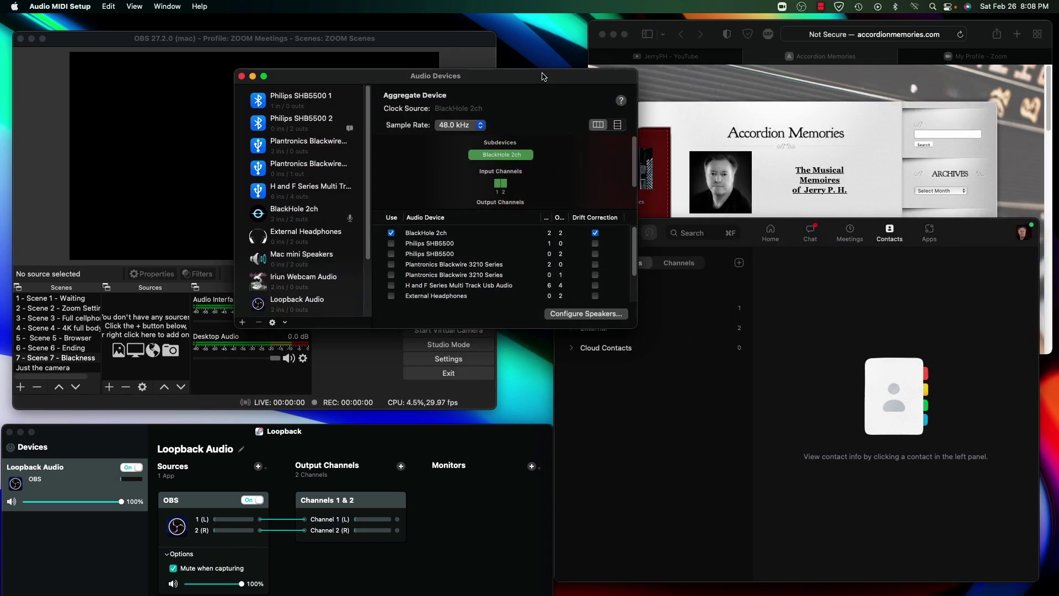
Review which audio devices the Multi-Output Device combines in Audio MIDI Setup and close the Audio Devices window.
scroll(306, 288, "down", 3)
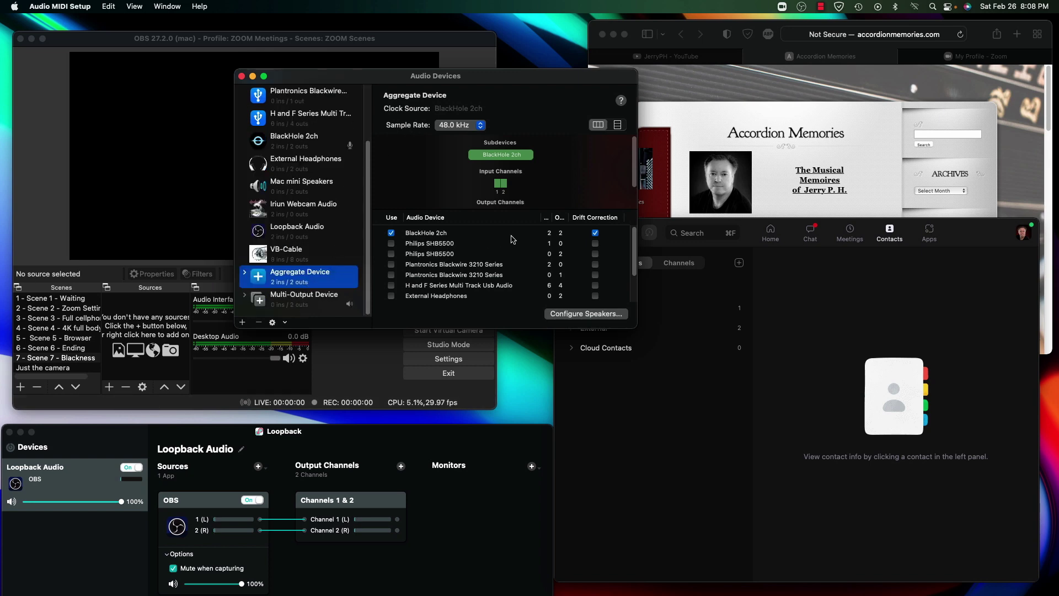
left_click(305, 303)
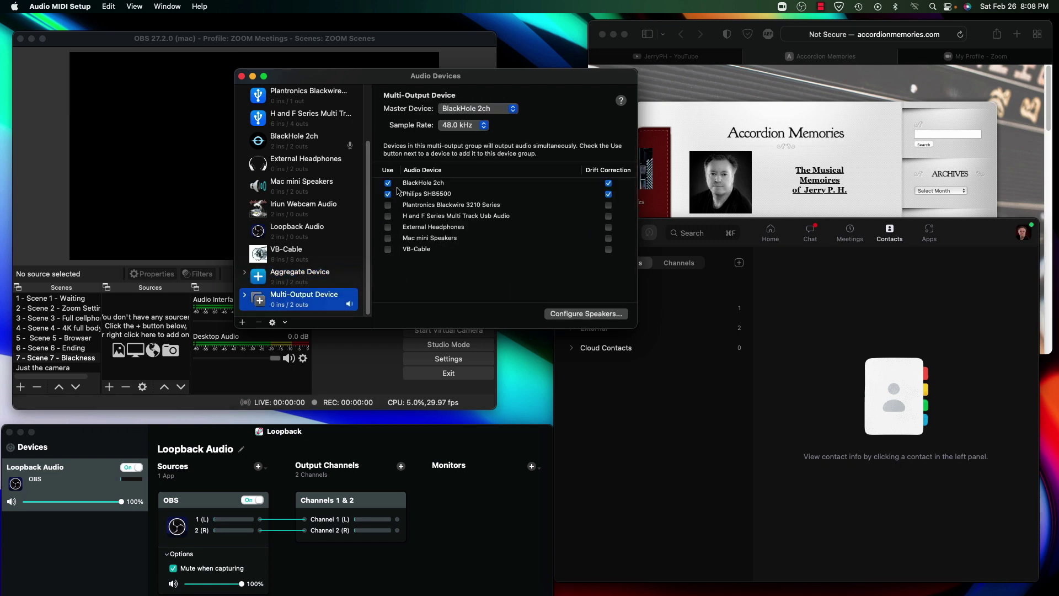
left_click(241, 77)
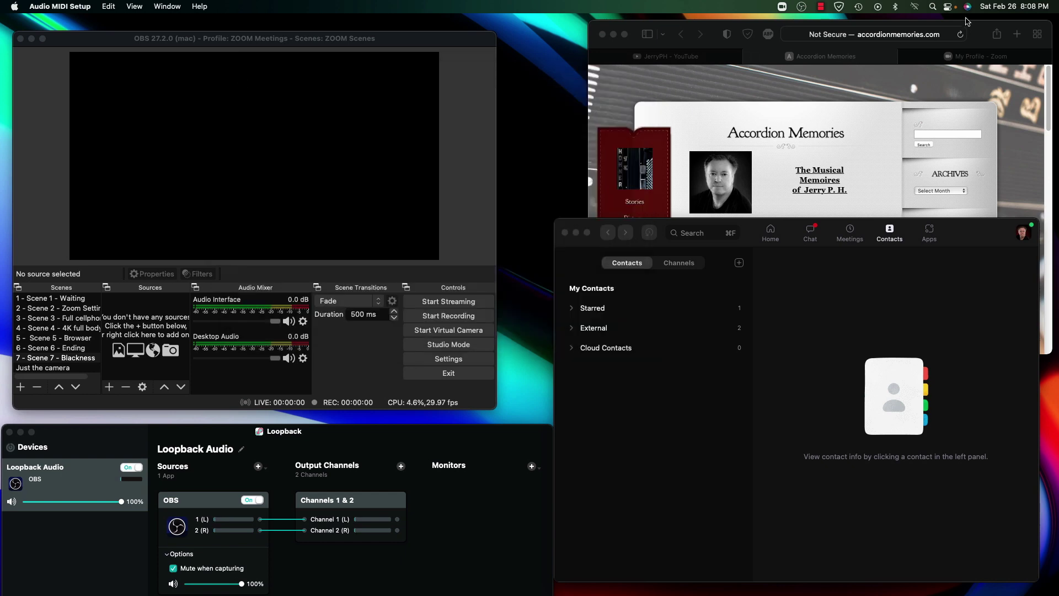
Select Multi-Output Device as the Mac's sound output.
left_click(947, 7)
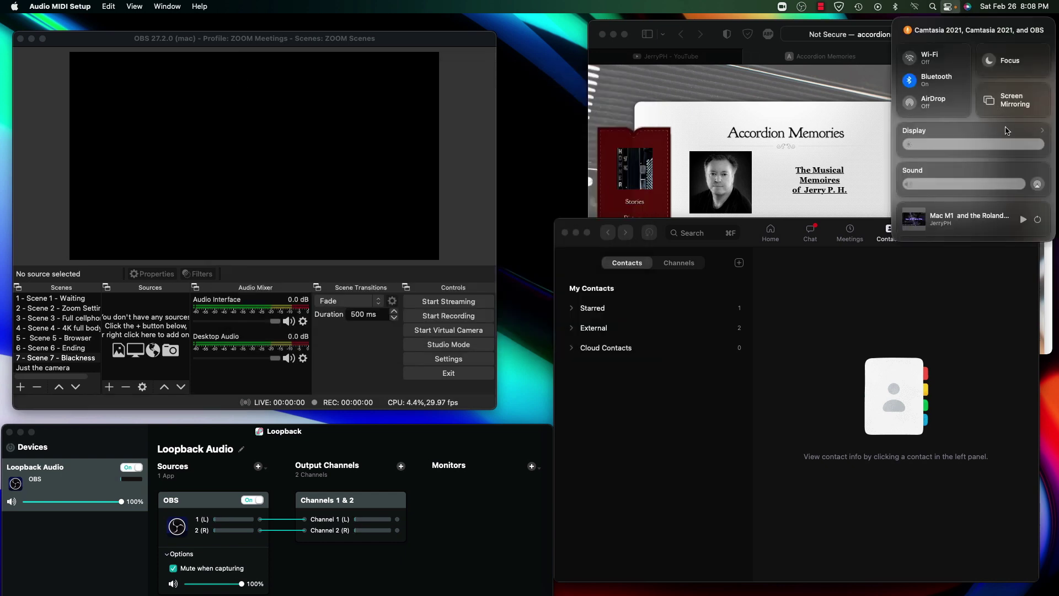
left_click(1037, 185)
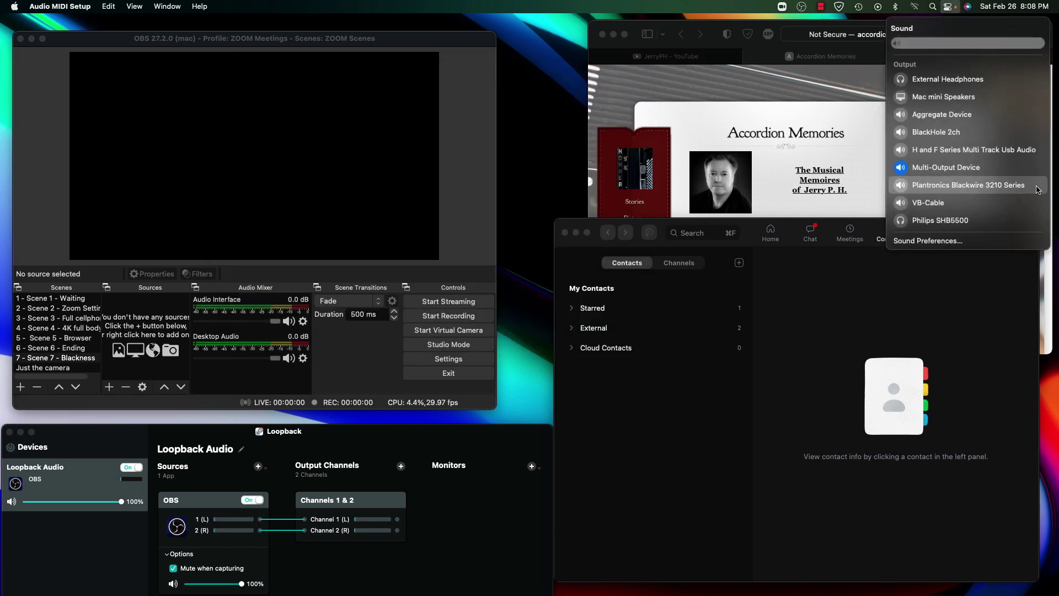
left_click(975, 169)
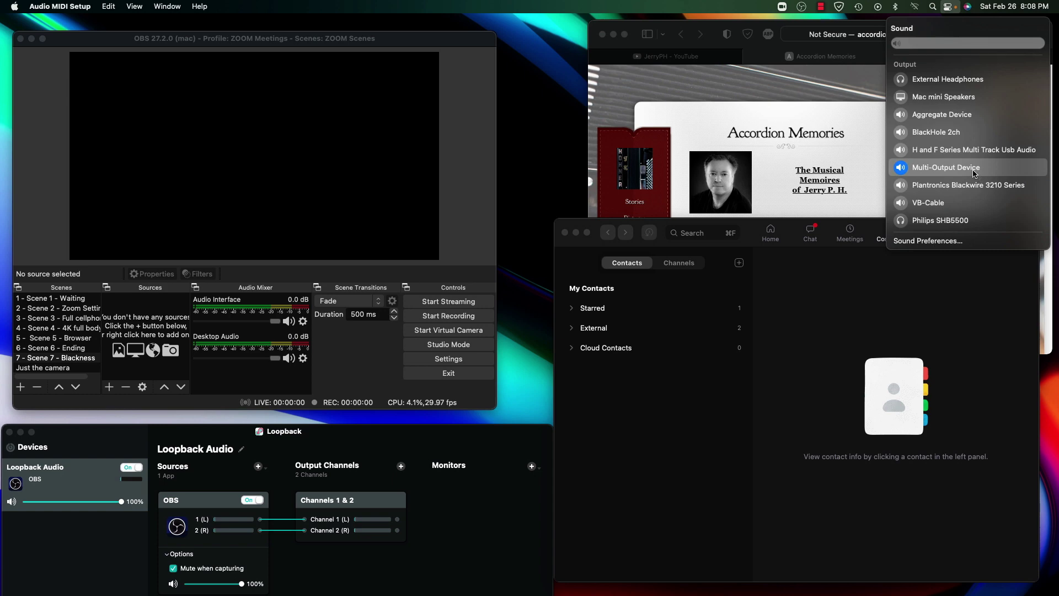
left_click(573, 144)
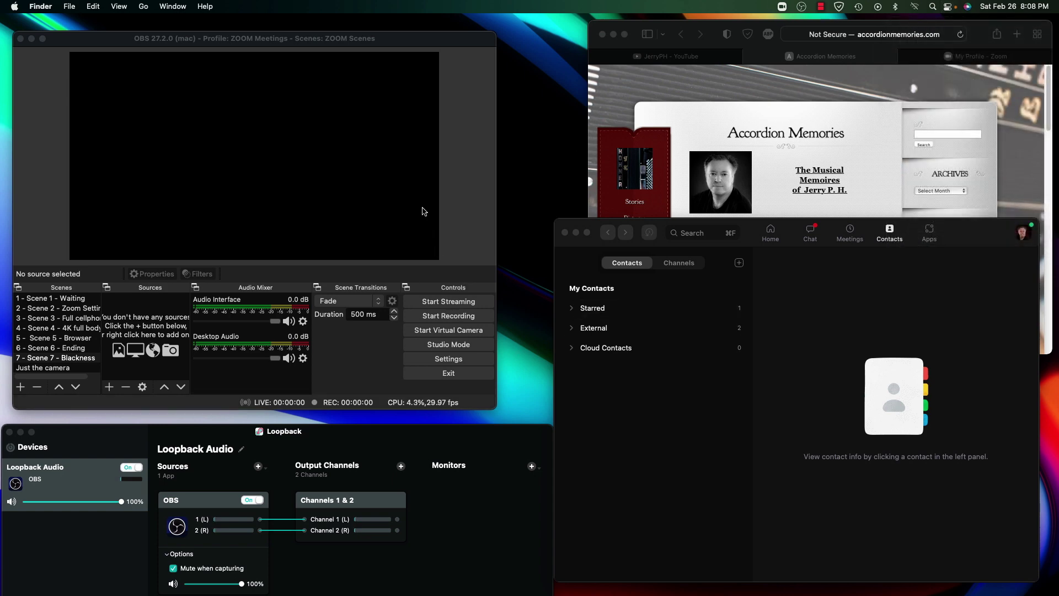
Review the global audio device assignments in the OBS audio settings and close the settings.
left_click(447, 360)
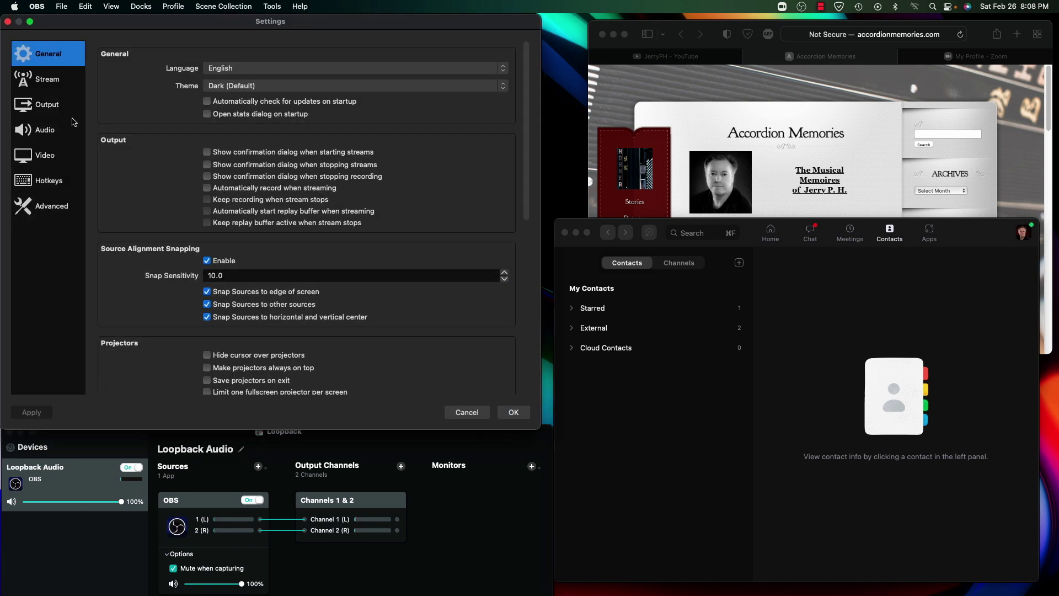
left_click(49, 132)
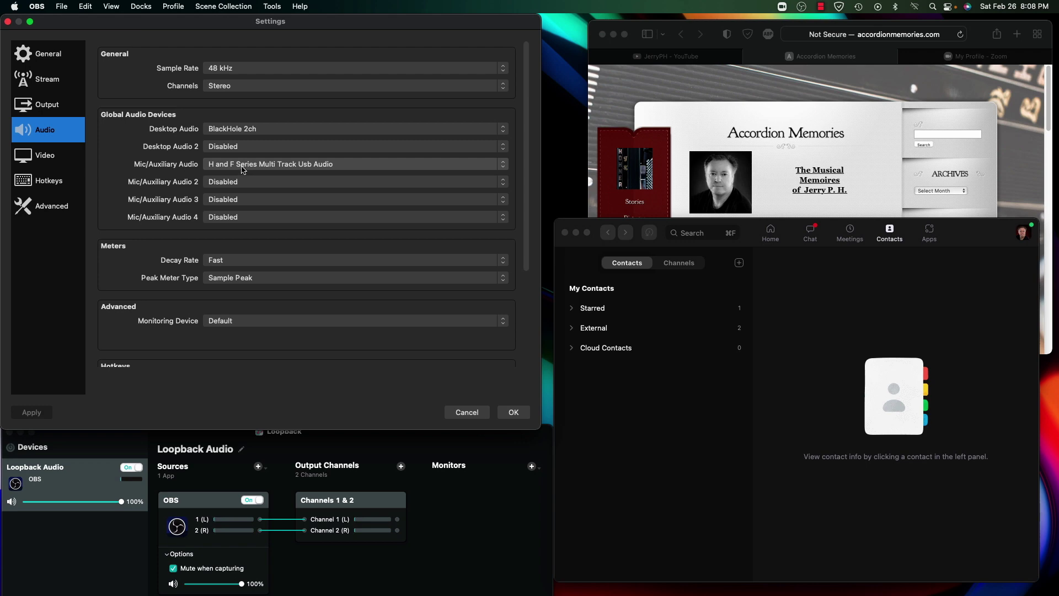
left_click(514, 413)
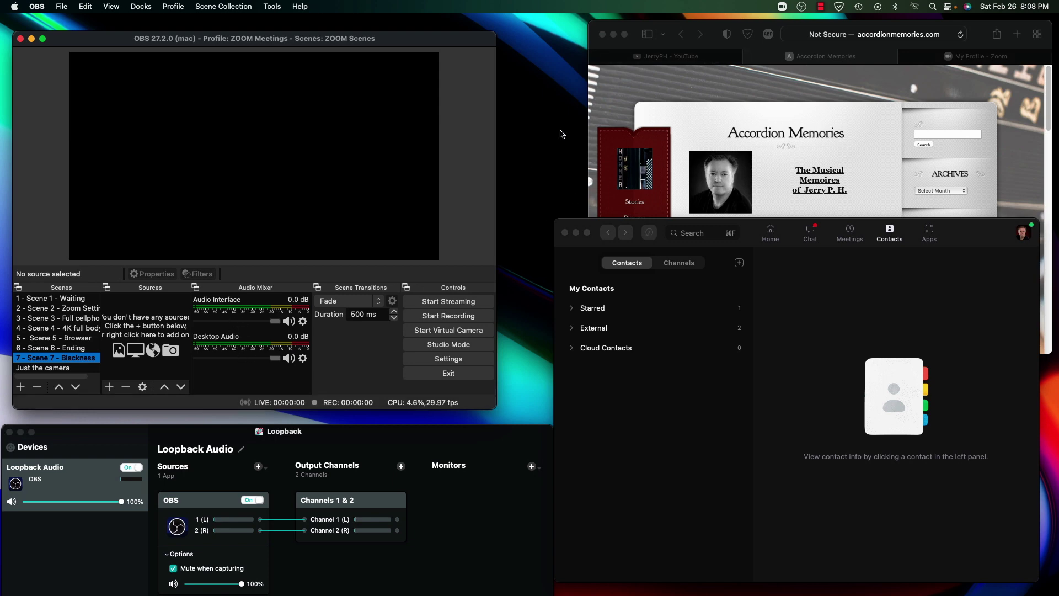
Switch OBS to Scene 5 - Browser and test that the preview follows scrolling on the Accordion Memories page.
left_click(74, 341)
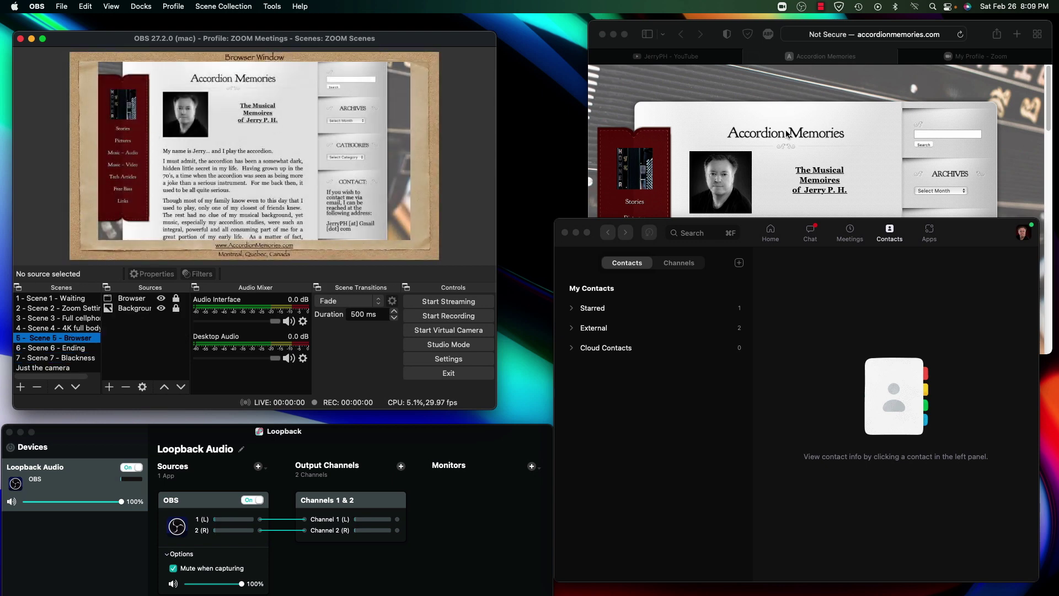
scroll(787, 133, "down", 5)
scroll(787, 134, "up", 5)
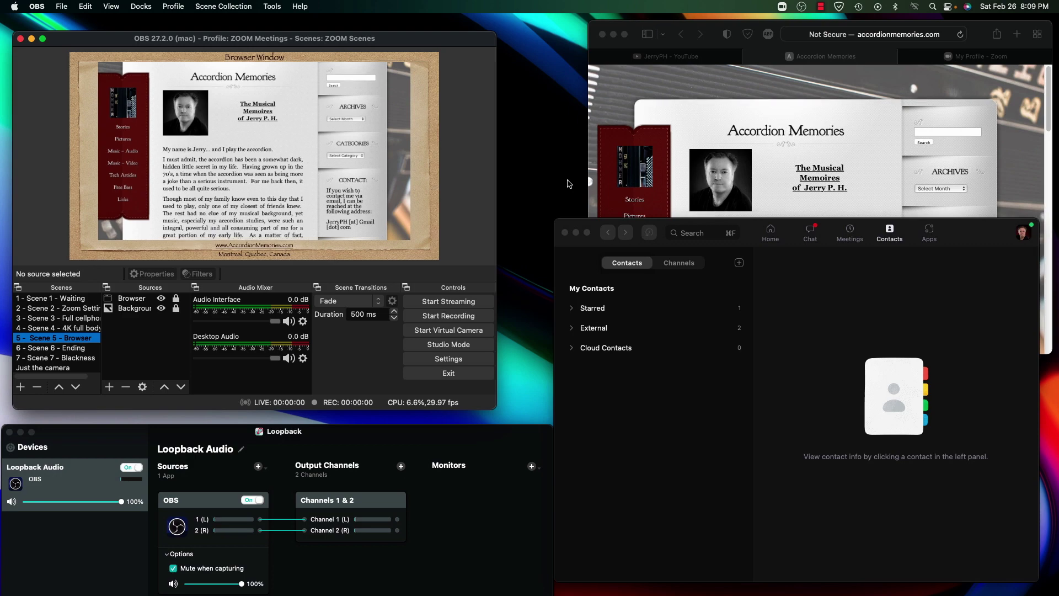
Test browser audio by playing the suggested V-Accordion setup update video on YouTube, and pause it.
left_click(704, 61)
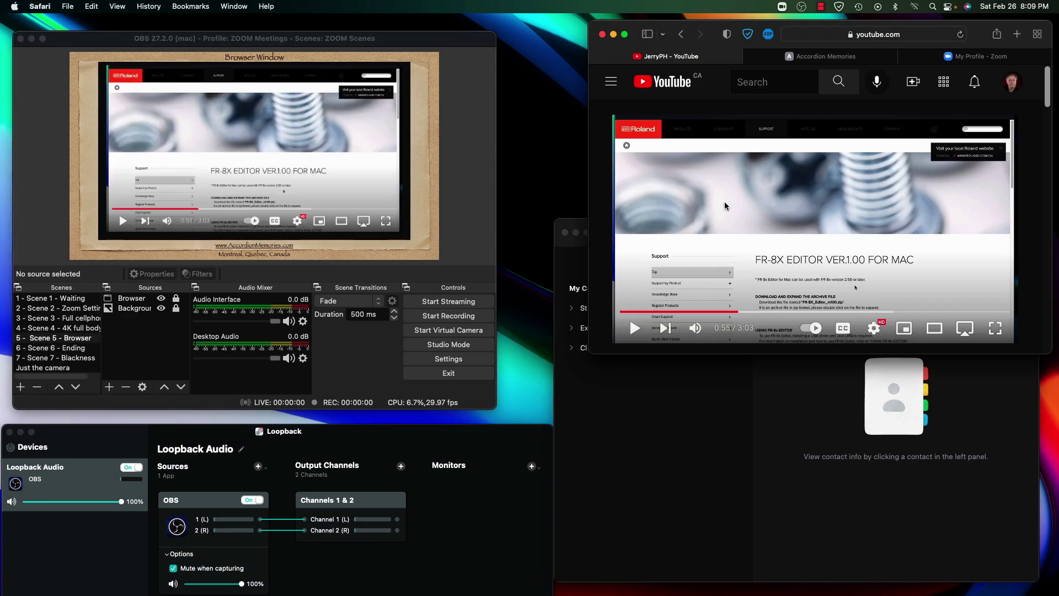
scroll(742, 242, "down", 10)
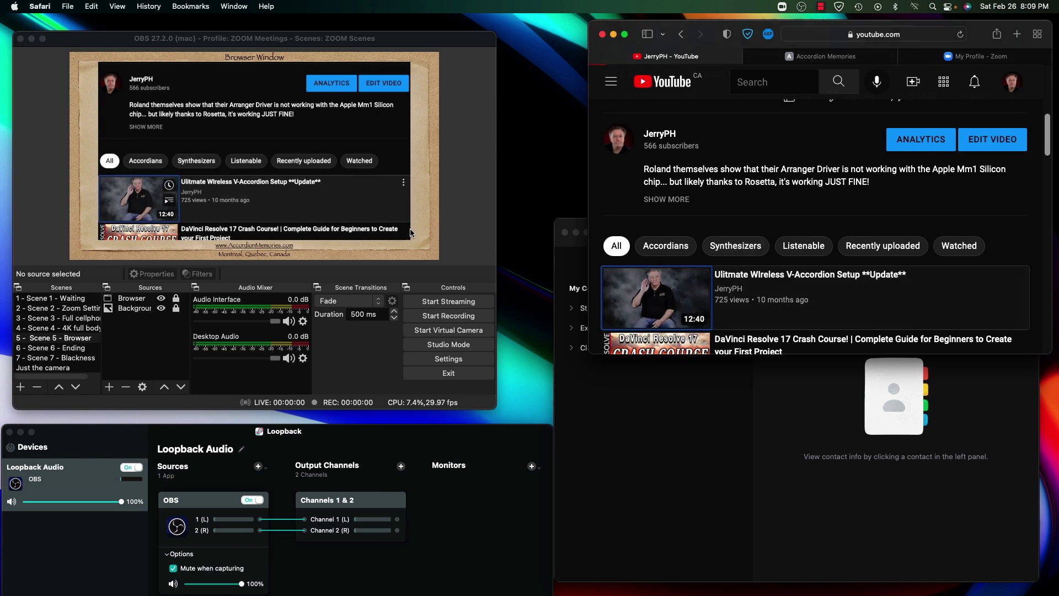
key("Return")
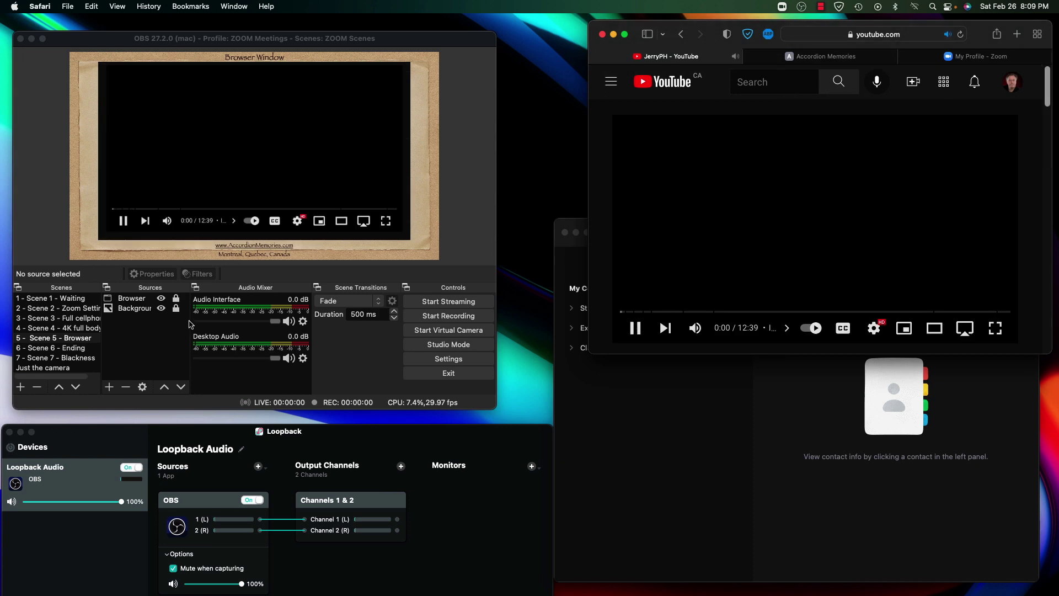
left_click(638, 329)
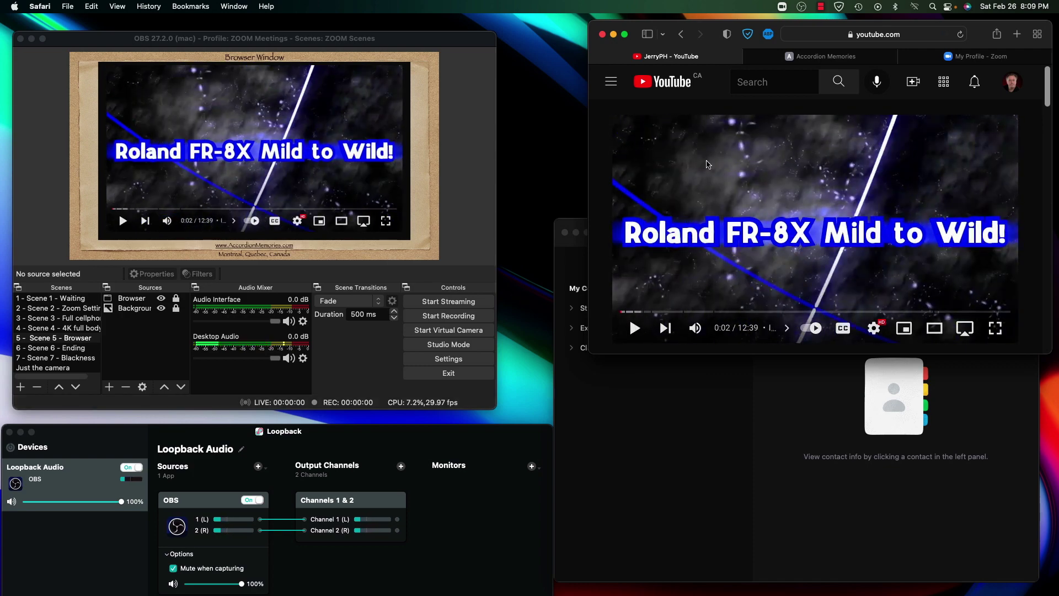
Check the Mac M1 and Roland FR-8X Editor video's sound across browser pages, pause it, and show the Accordion Memories site again.
left_click(682, 37)
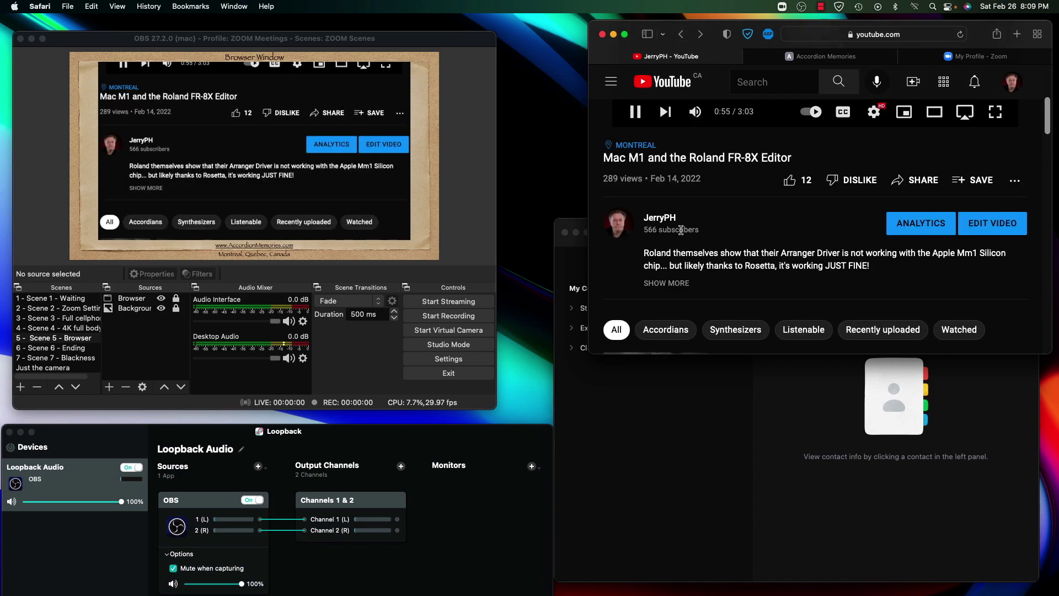
left_click(790, 63)
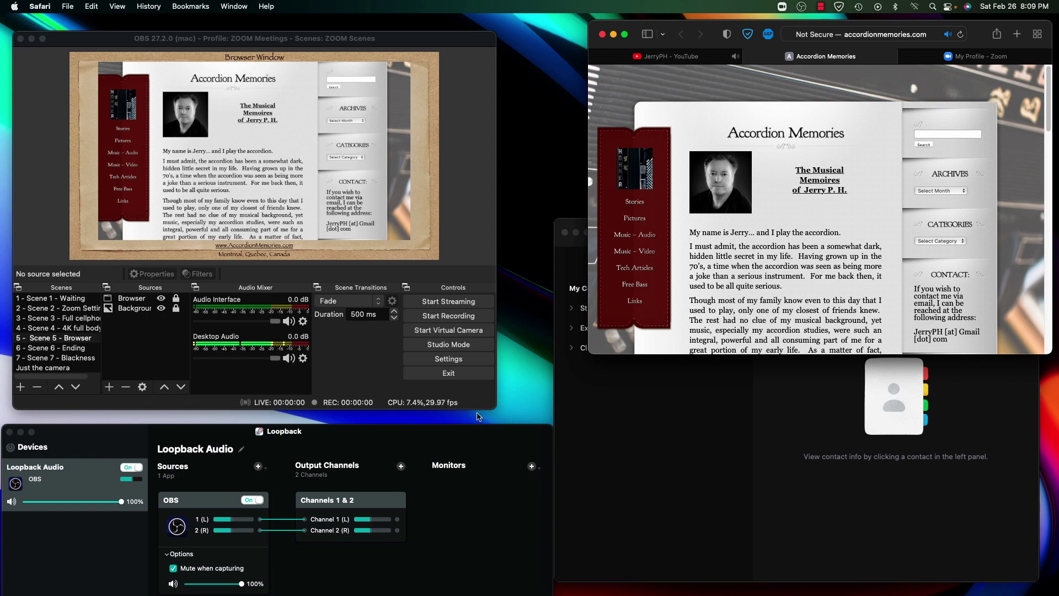
left_click(711, 61)
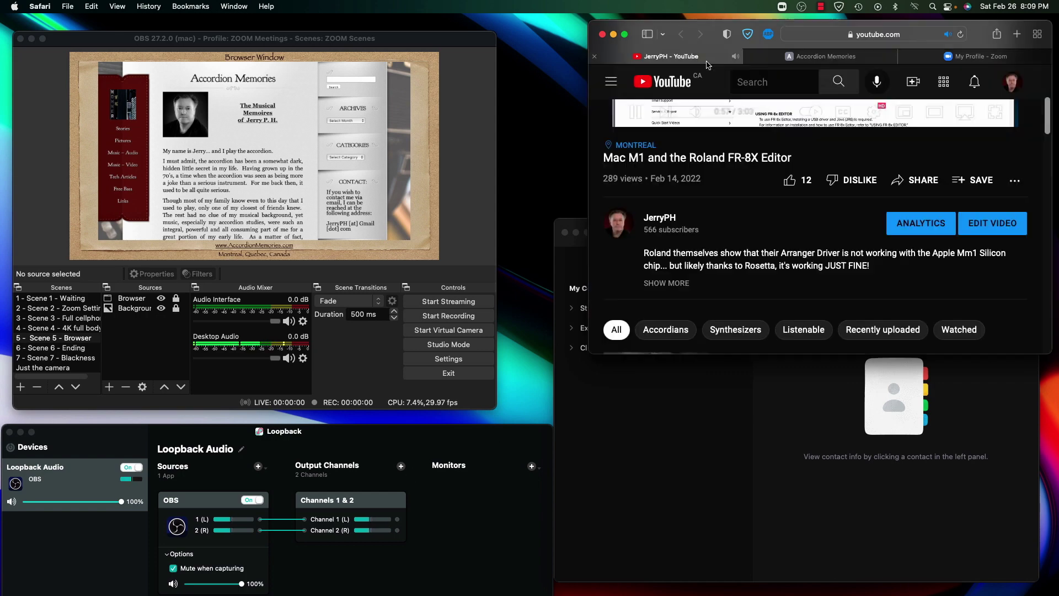
scroll(739, 253, "down", 5)
scroll(740, 256, "up", 15)
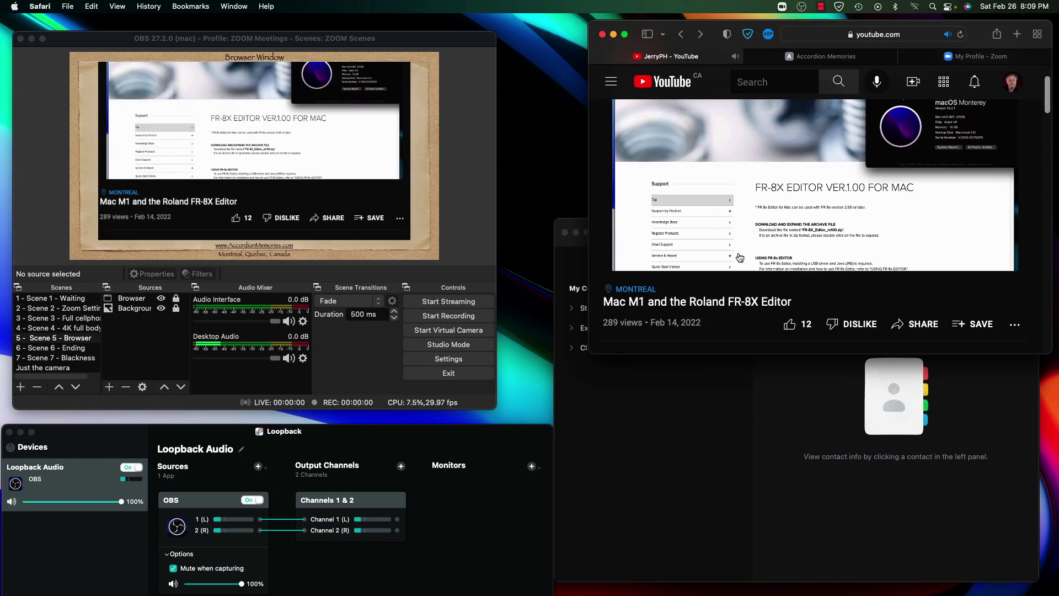
left_click(746, 277)
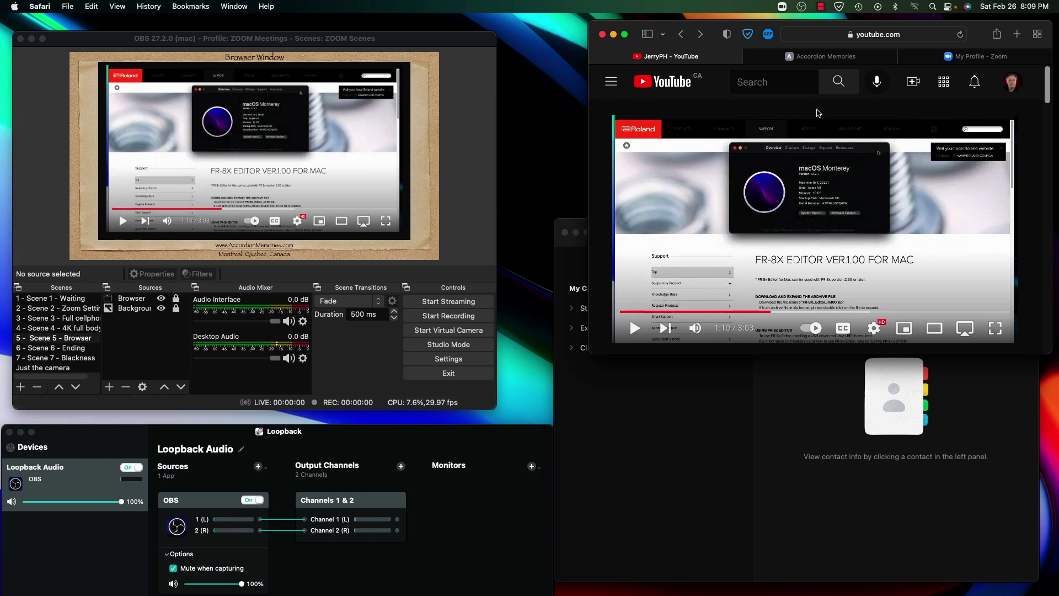
left_click(797, 58)
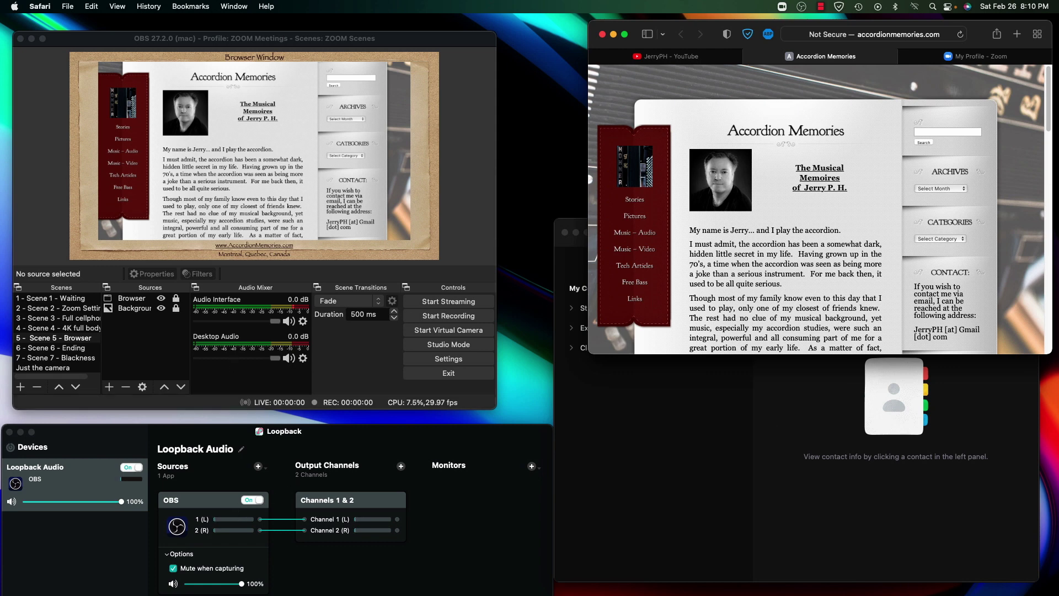
Start a new meeting from the home page of the Zoom app.
left_click(907, 501)
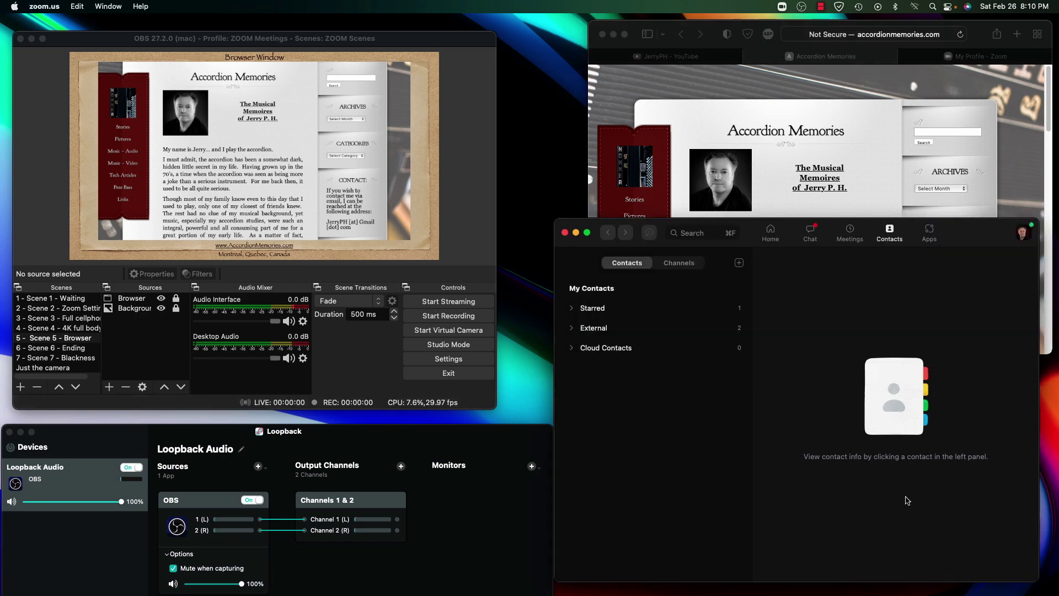
left_click(770, 235)
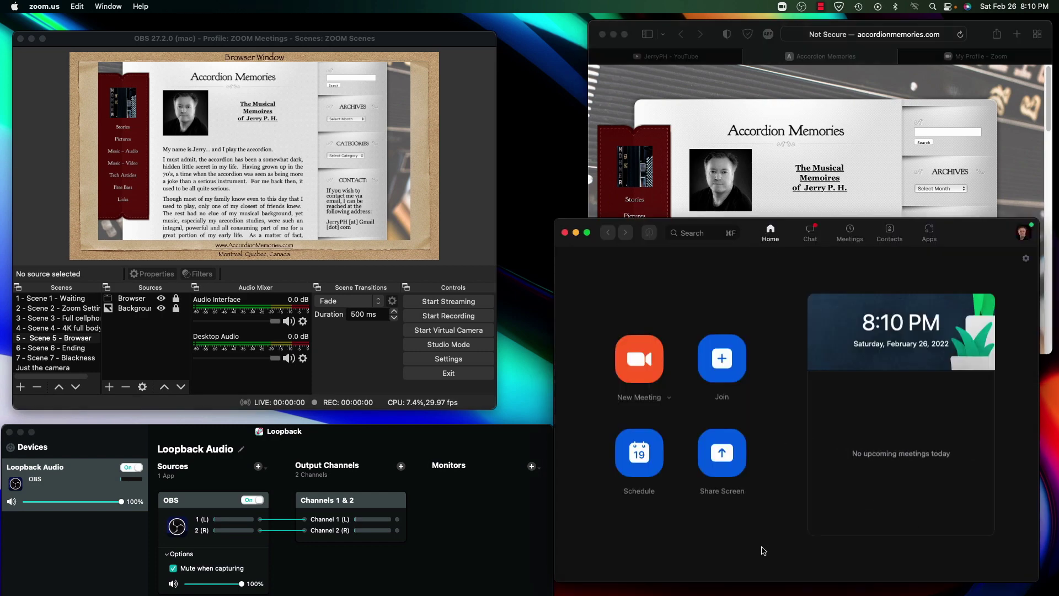
left_click(642, 365)
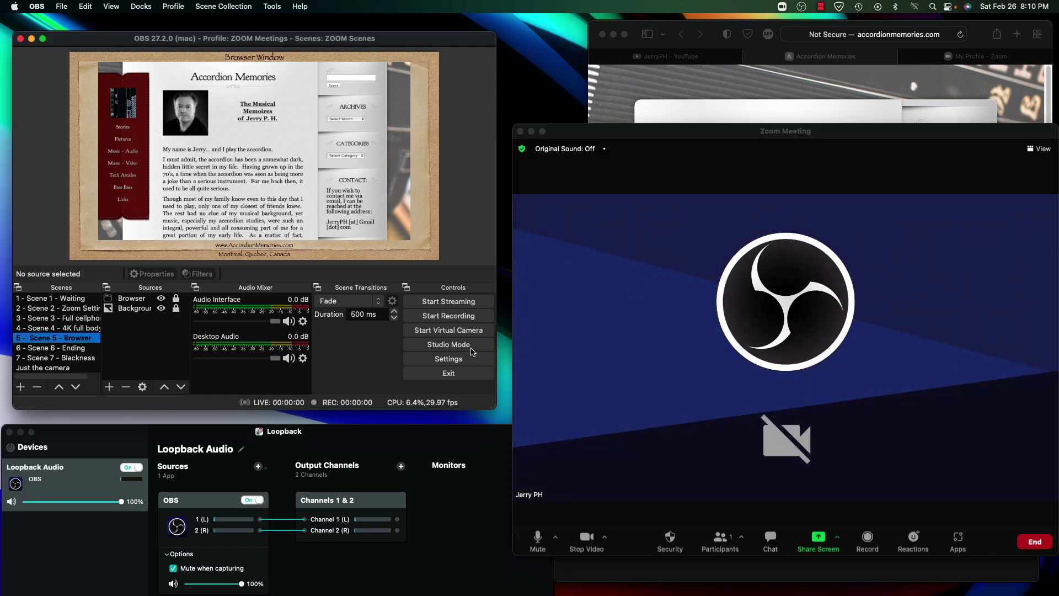
Start the OBS virtual camera and switch to the "Just the camera" scene.
left_click(451, 331)
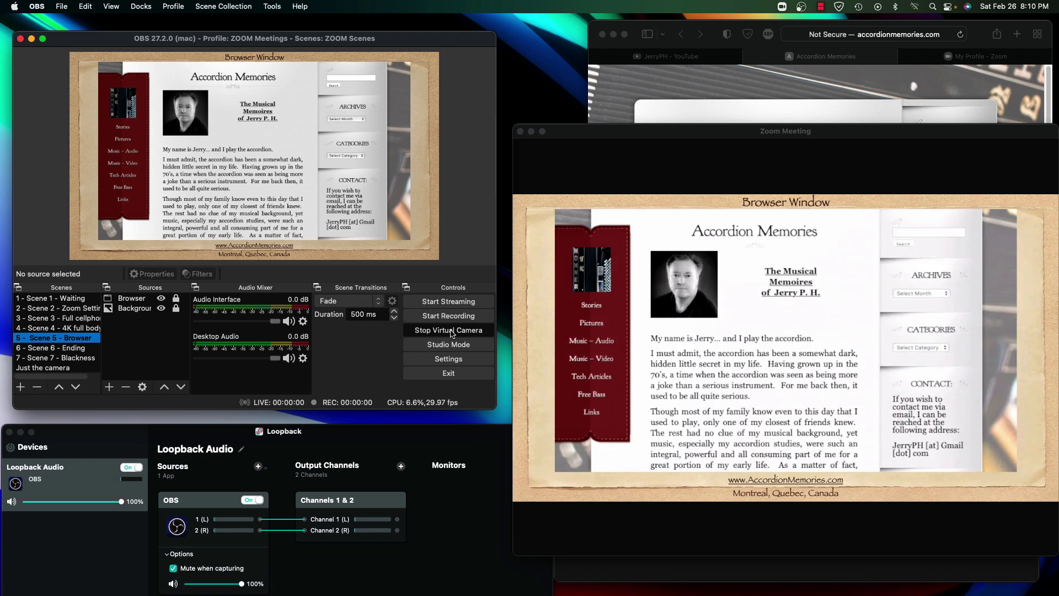
left_click(41, 368)
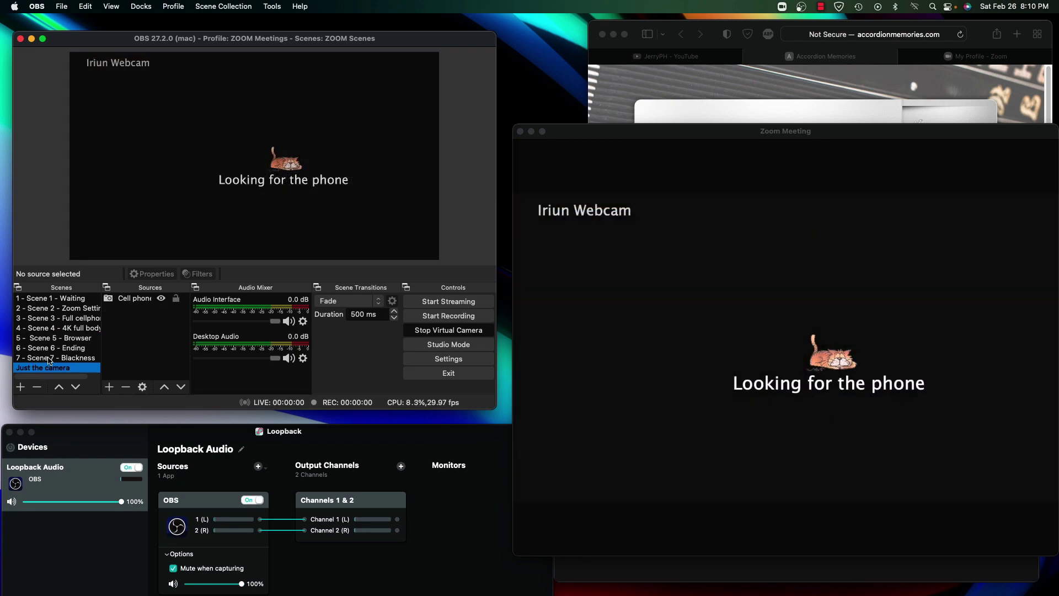
Switch OBS to the "7 - Scene 7 - Blackness" scene and turn on Original Sound in the Zoom meeting.
left_click(49, 359)
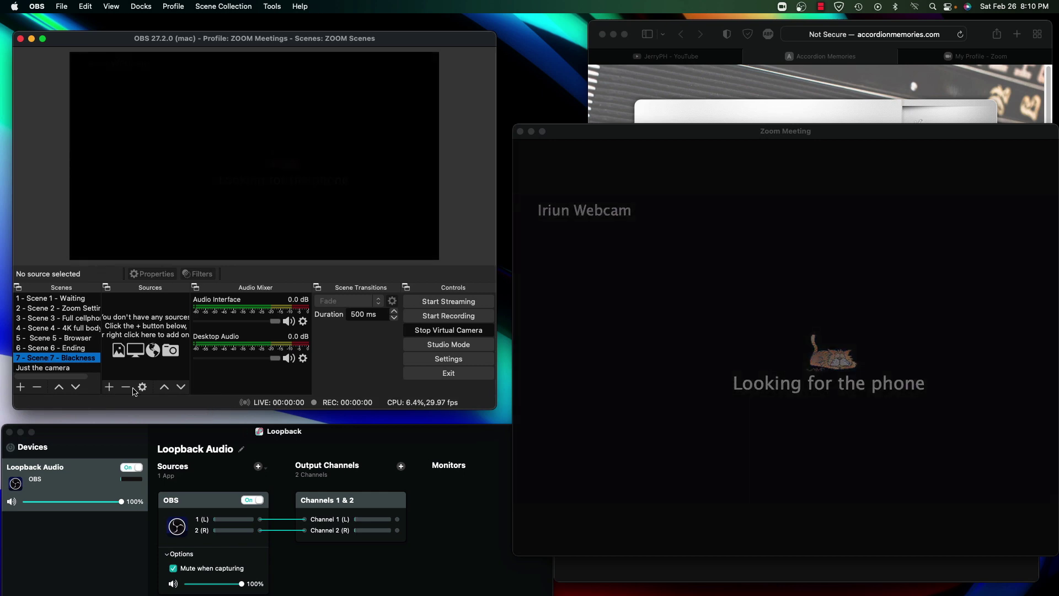
mouse_move(584, 170)
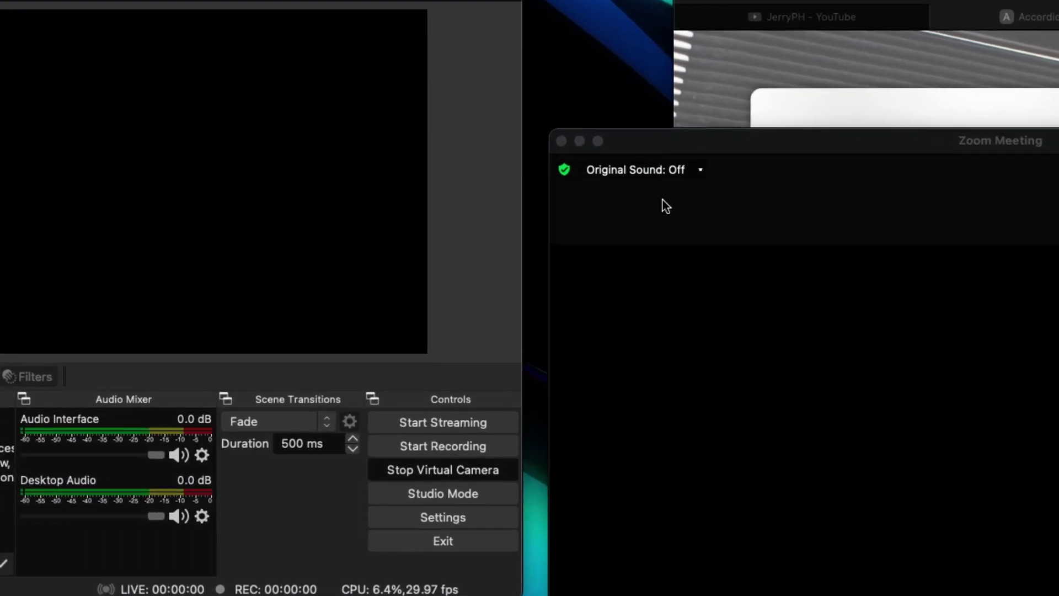
left_click(670, 172)
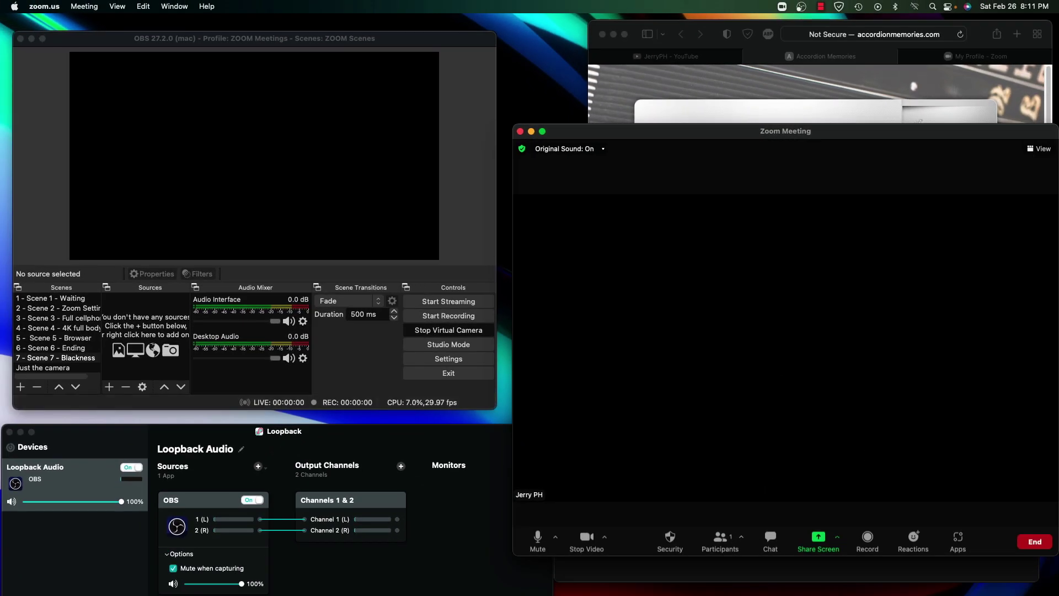
Invite the second contact in the External group to the running Zoom meeting, and move the contacts window out of the way.
key("super+grave")
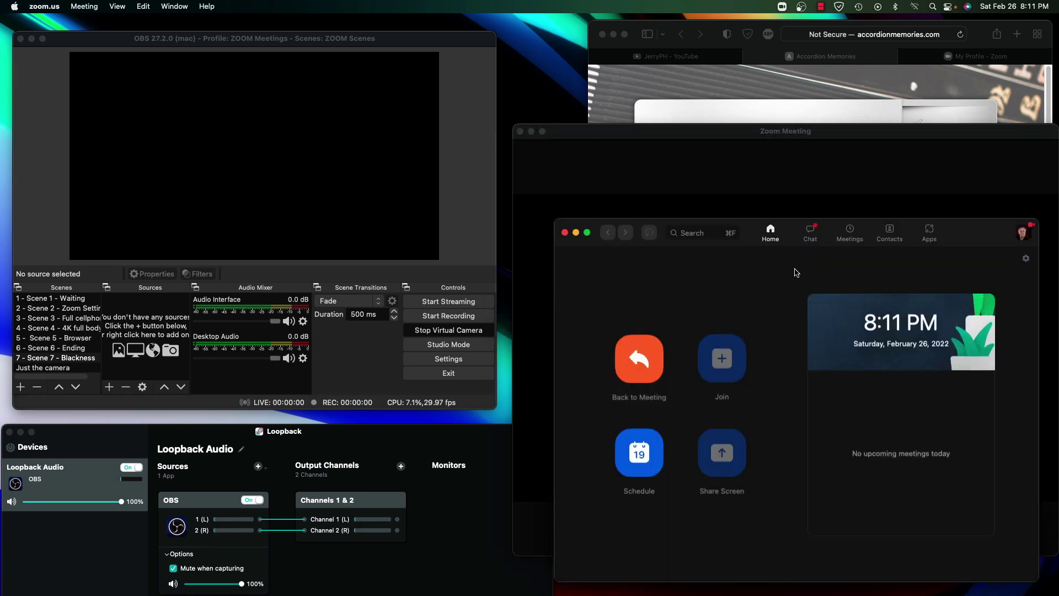
left_click(889, 233)
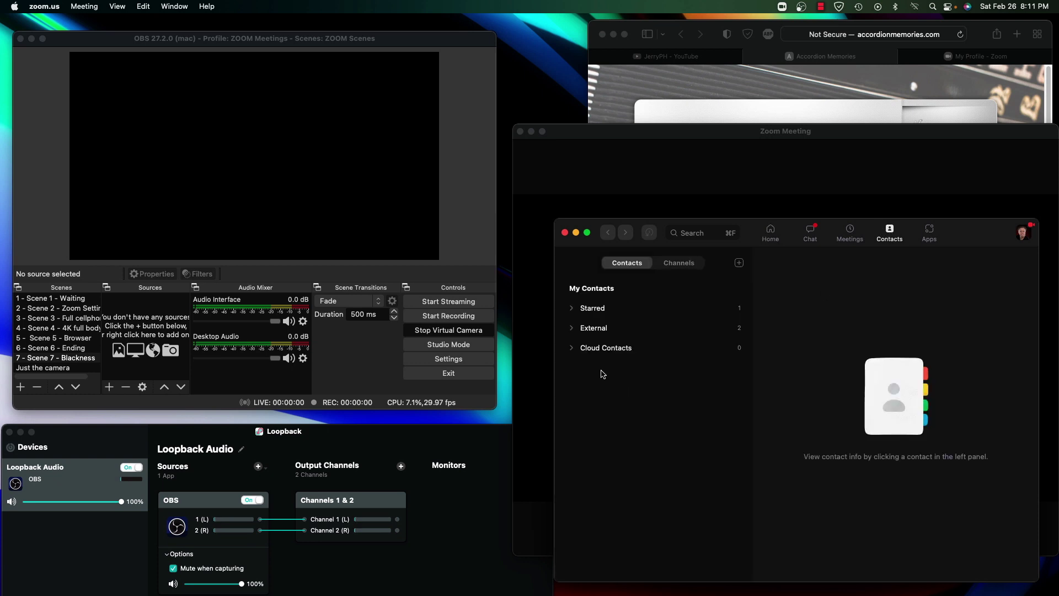
left_click(604, 331)
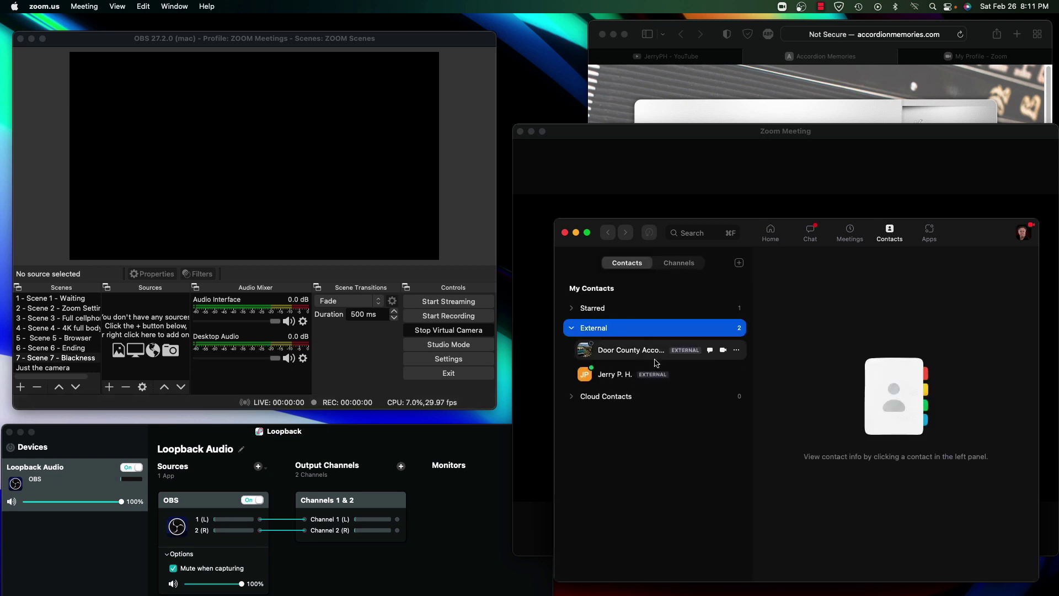
left_click(645, 377)
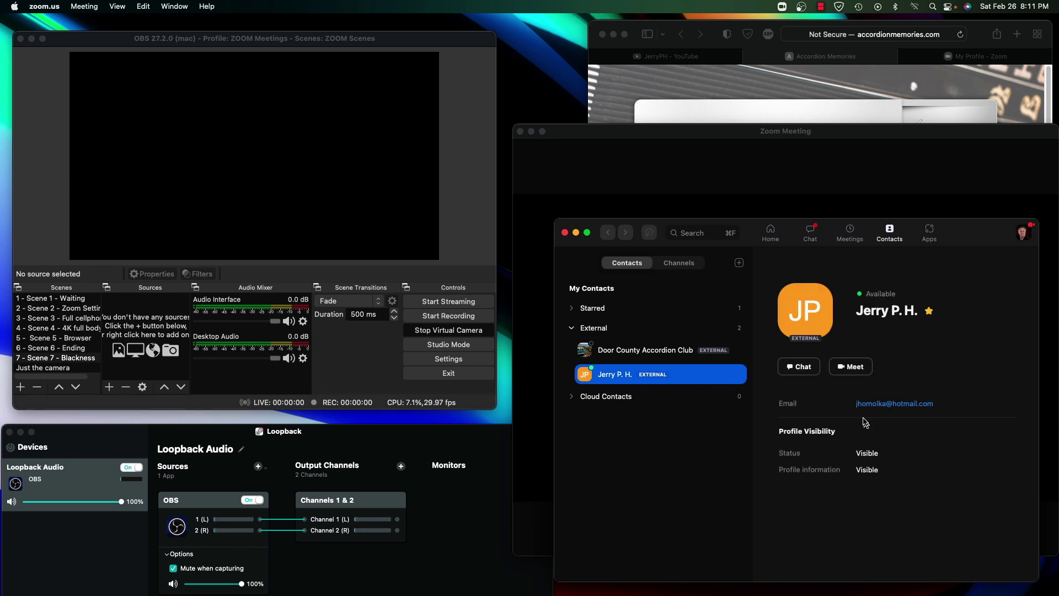
left_click(858, 372)
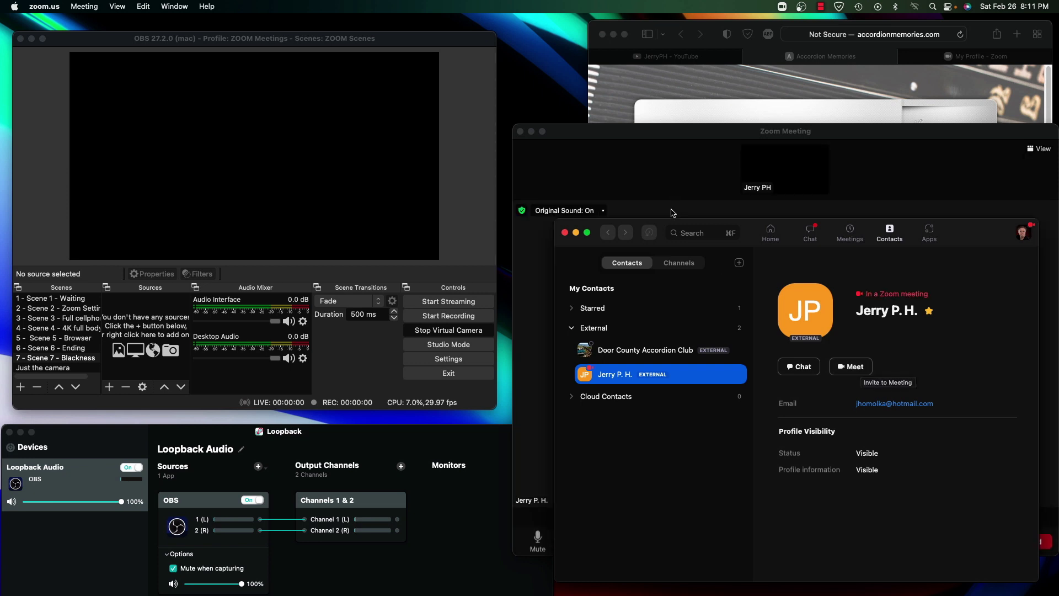
left_click_drag(969, 235, 1058, 237)
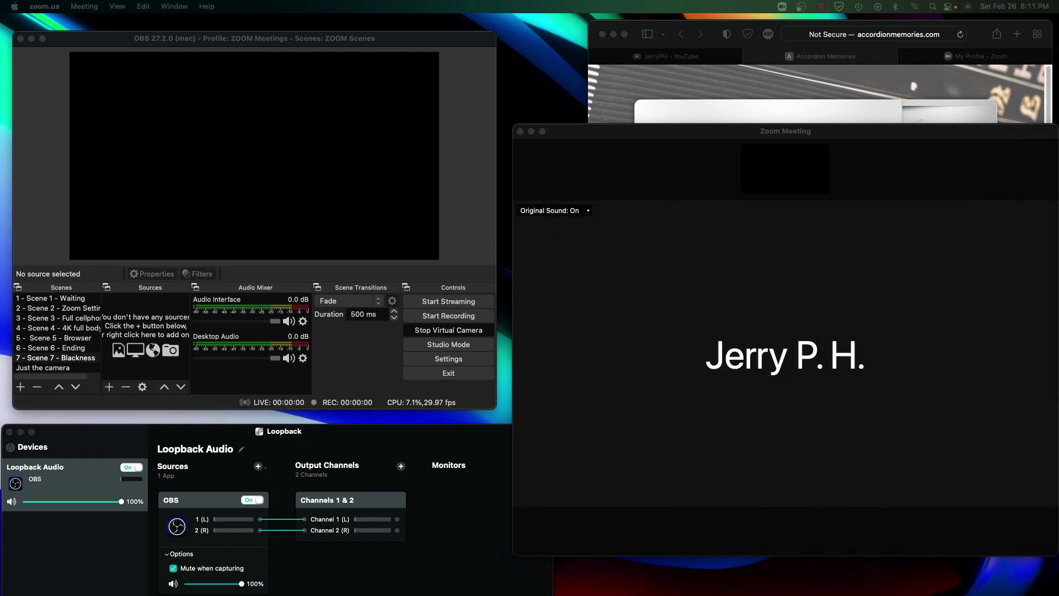
Pin your own video as the large view in the Zoom meeting, and switch OBS to the "1 - Scene 1 - Waiting" scene.
mouse_move(824, 511)
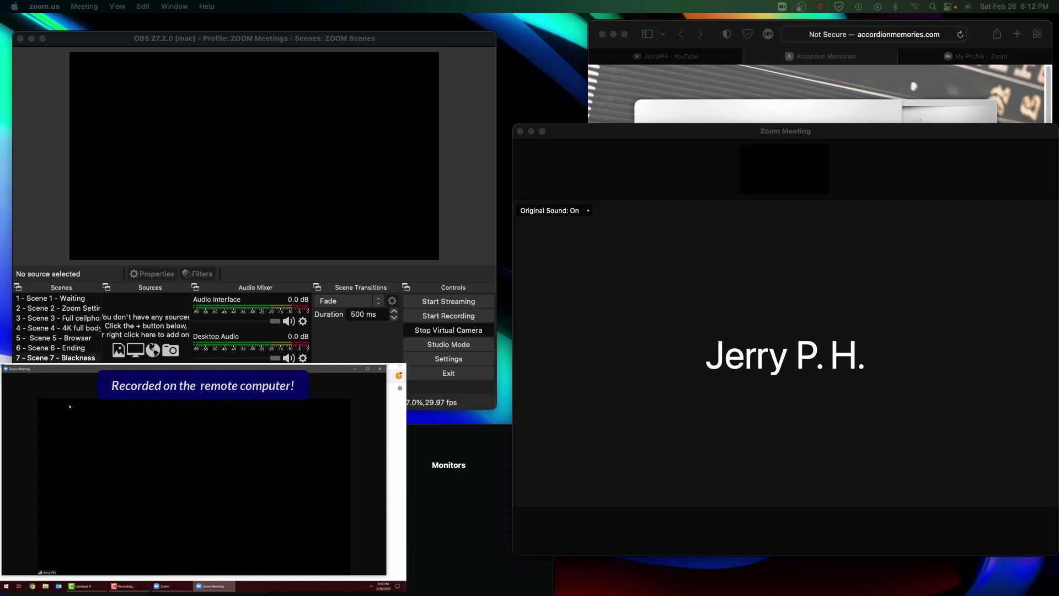
mouse_move(817, 544)
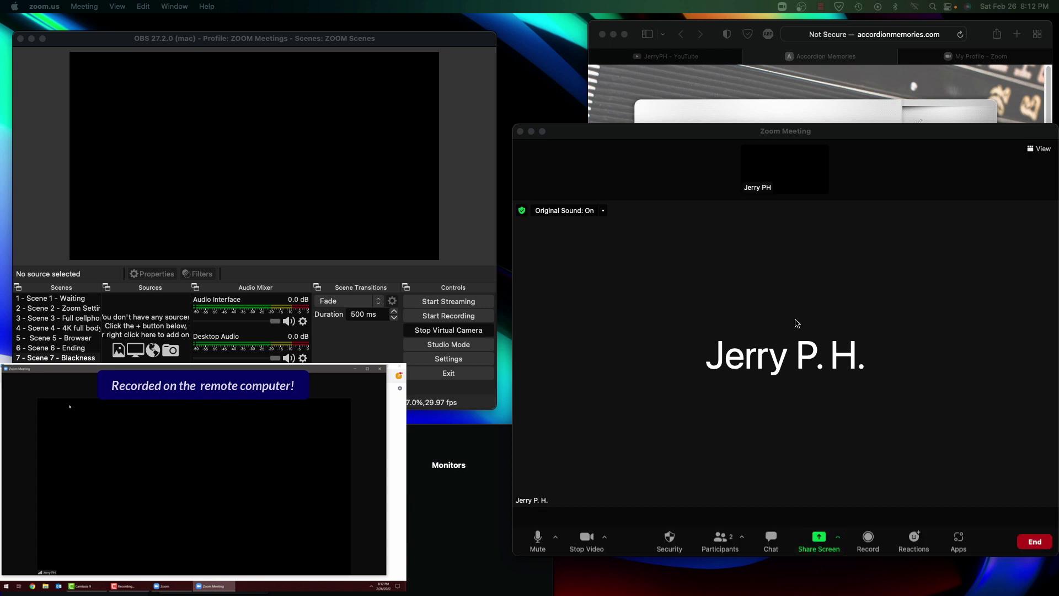
double_click(779, 166)
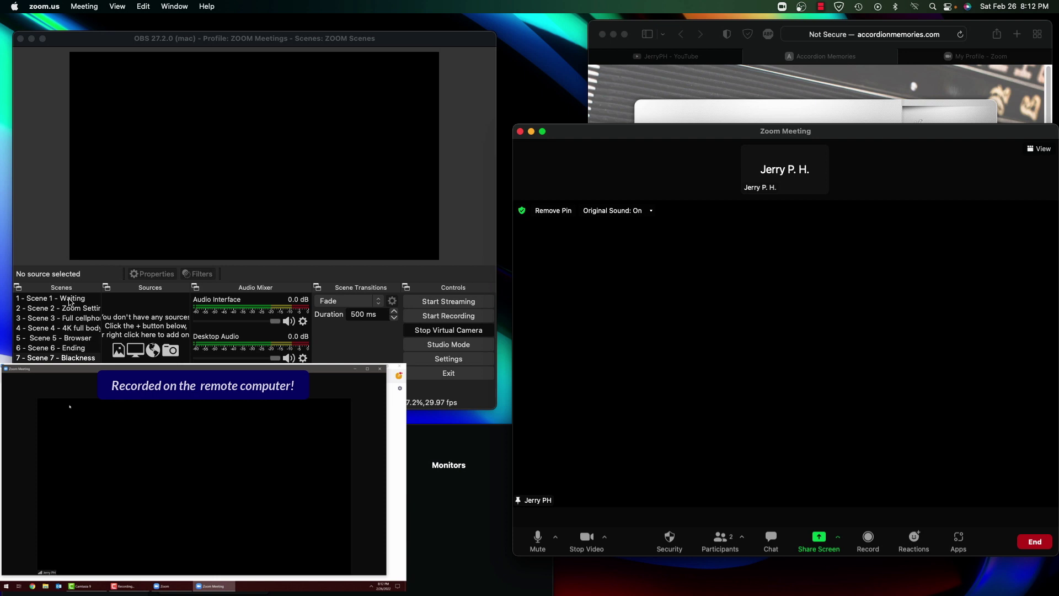
left_click(70, 301)
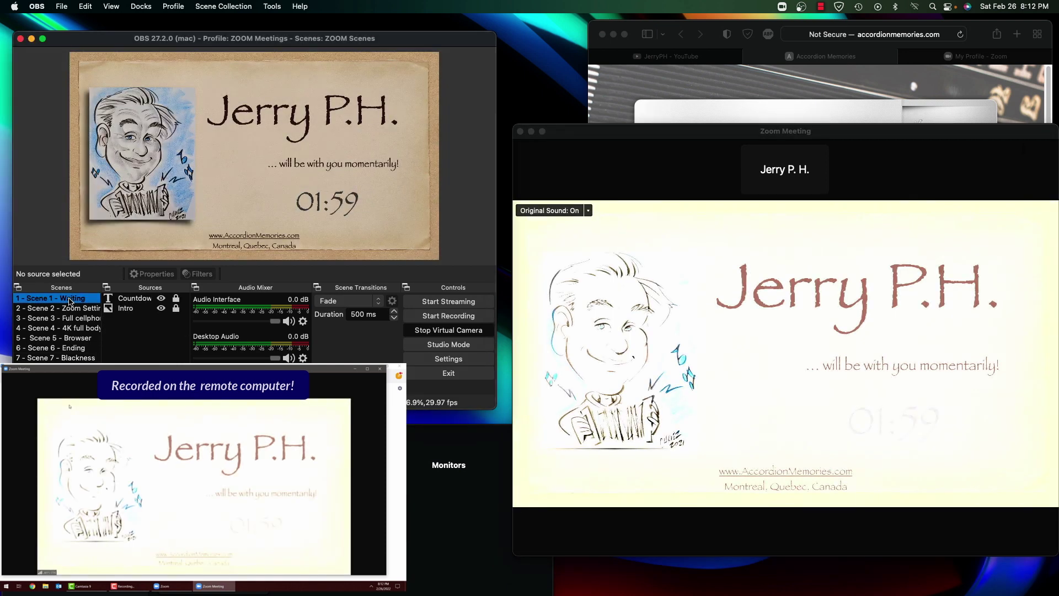